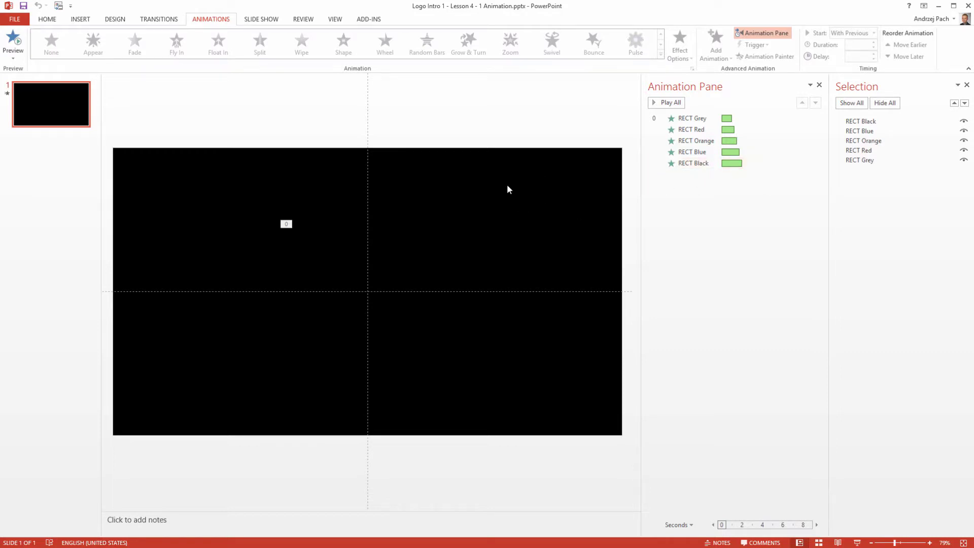
Change the slide background from black to white, then select all stacked rectangles
{"action": "right_click", "coordinate": [514, 199]}
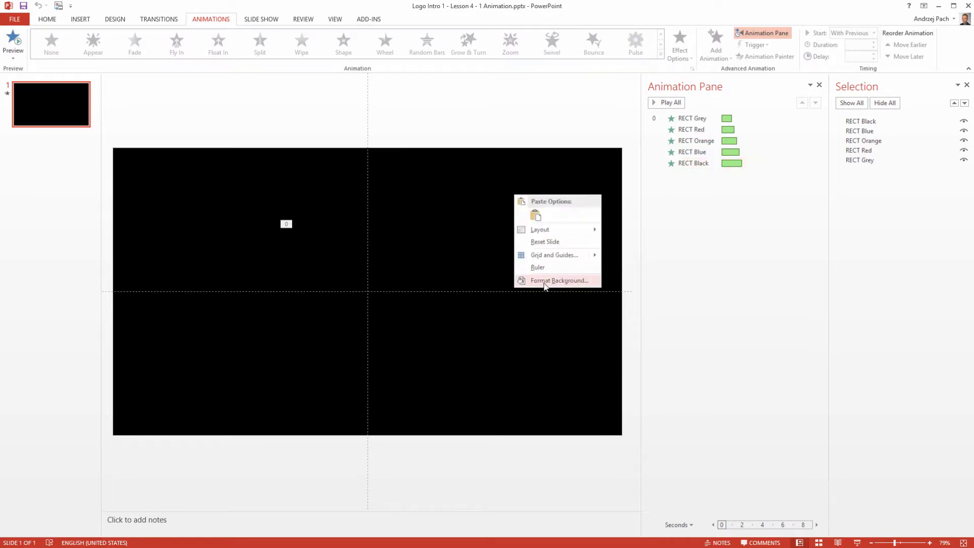
{"action": "left_click", "coordinate": [538, 280]}
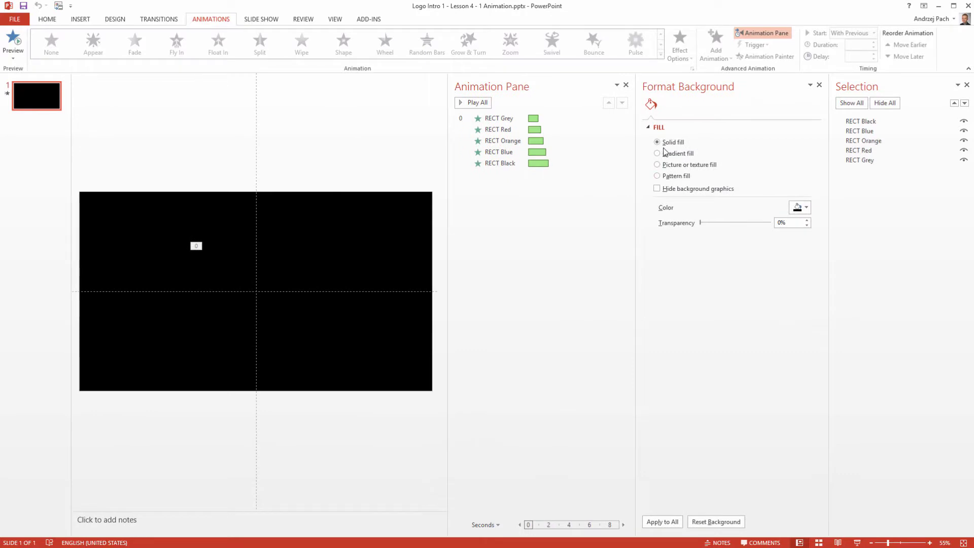
{"action": "left_click", "coordinate": [798, 207]}
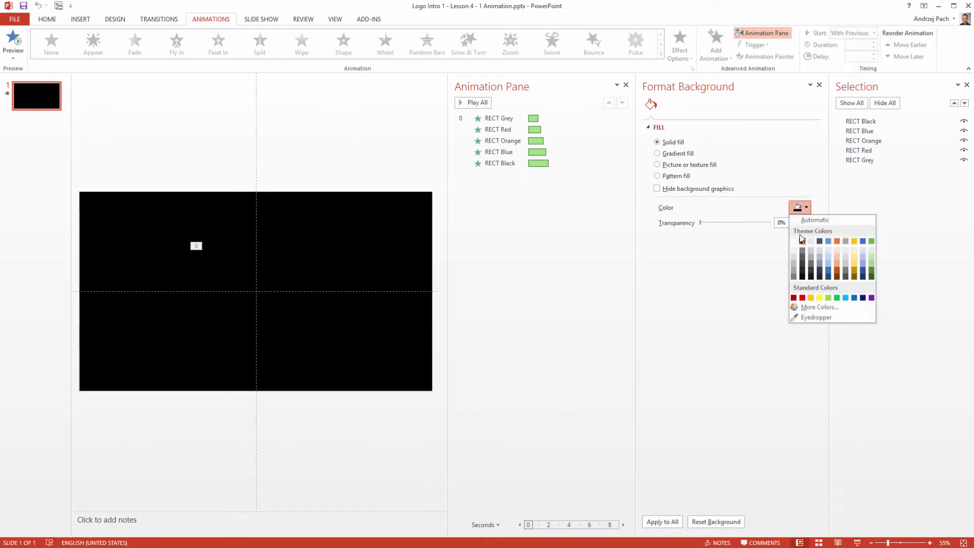
{"action": "left_click", "coordinate": [794, 242]}
{"action": "left_click", "coordinate": [819, 86]}
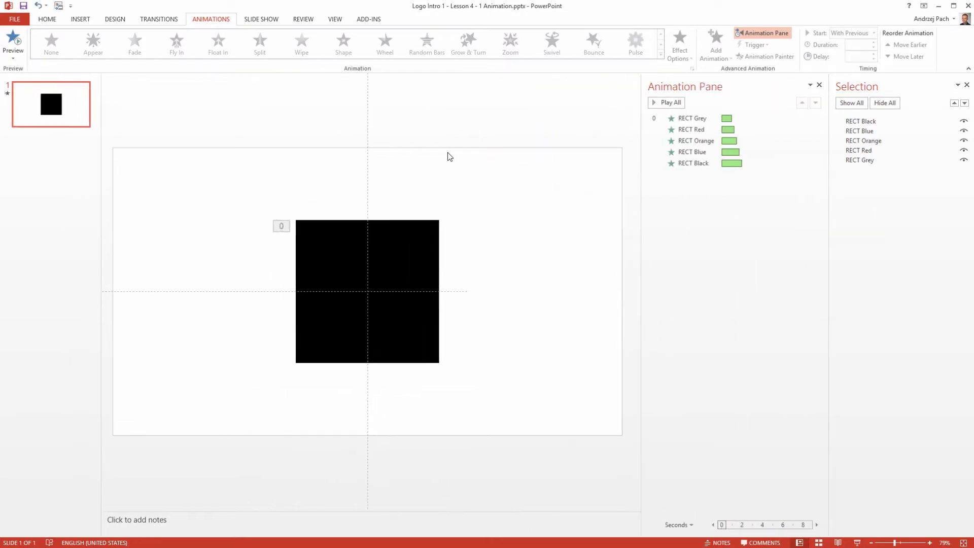
{"action": "left_click_drag", "start_coordinate": [242, 182], "coordinate": [511, 429]}
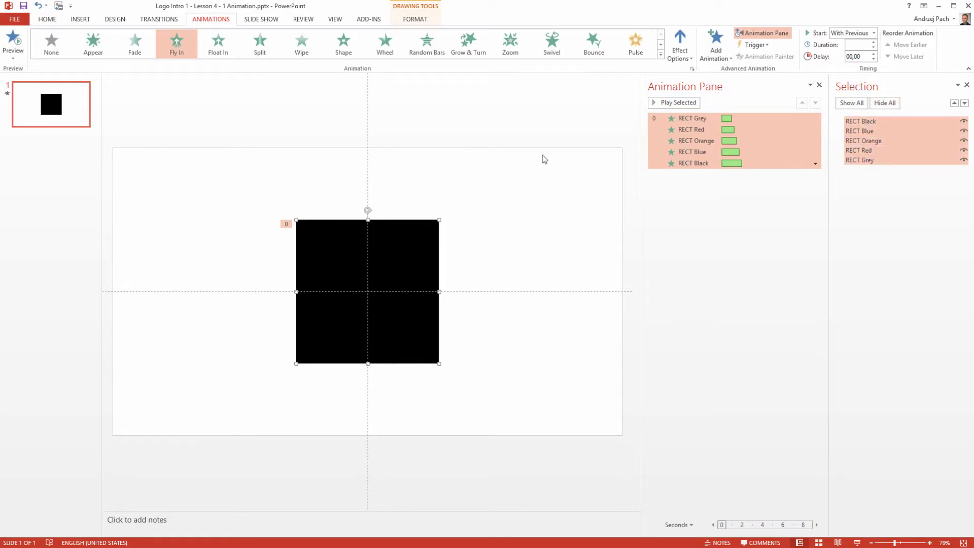
Try applying Spin from the effects gallery, then undo it to keep the Fly In effects
{"action": "left_click", "coordinate": [660, 54]}
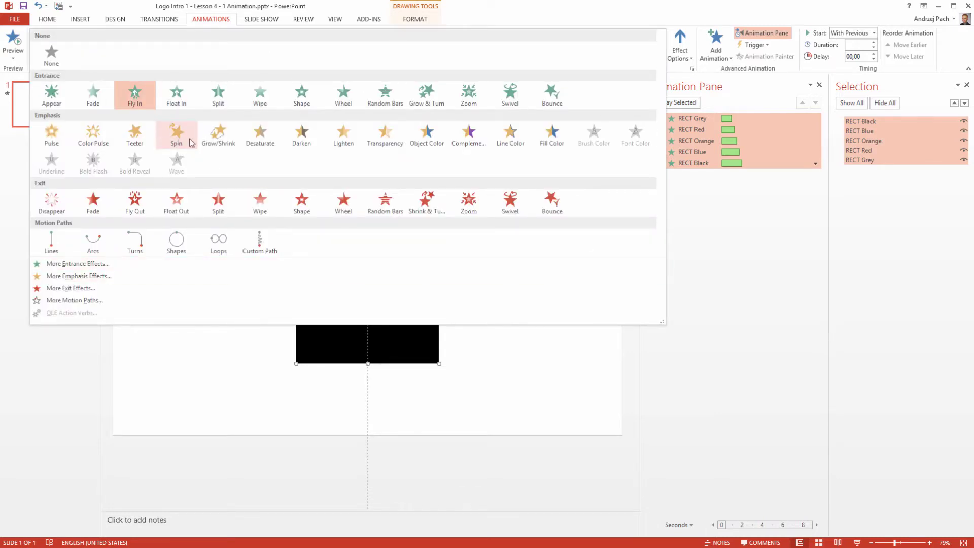
{"action": "key", "text": "Escape"}
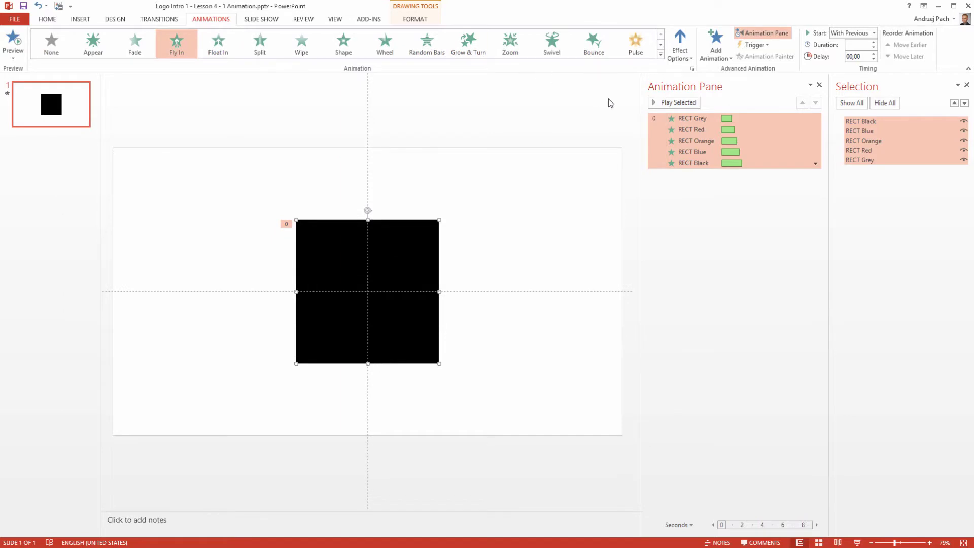
{"action": "left_click", "coordinate": [716, 48]}
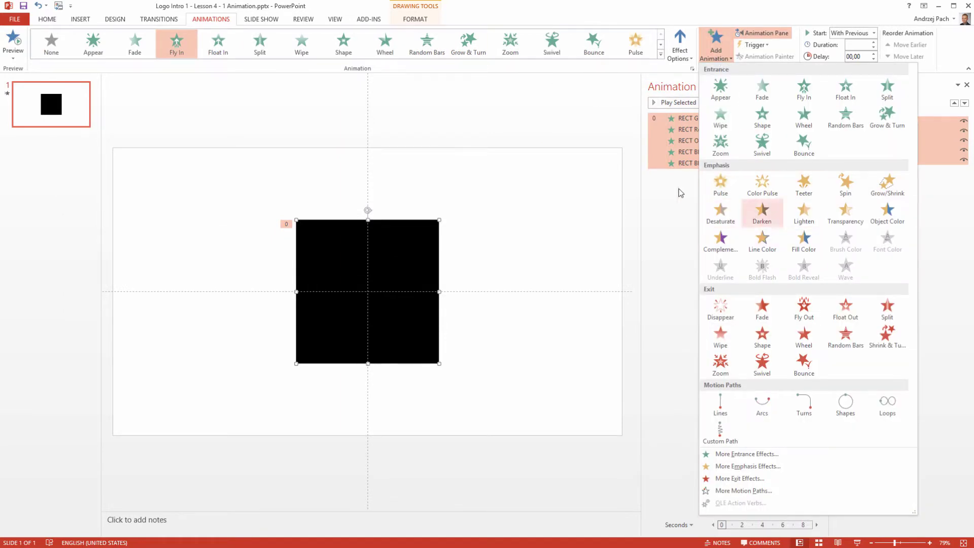
{"action": "key", "text": "Escape"}
{"action": "left_click", "coordinate": [661, 54]}
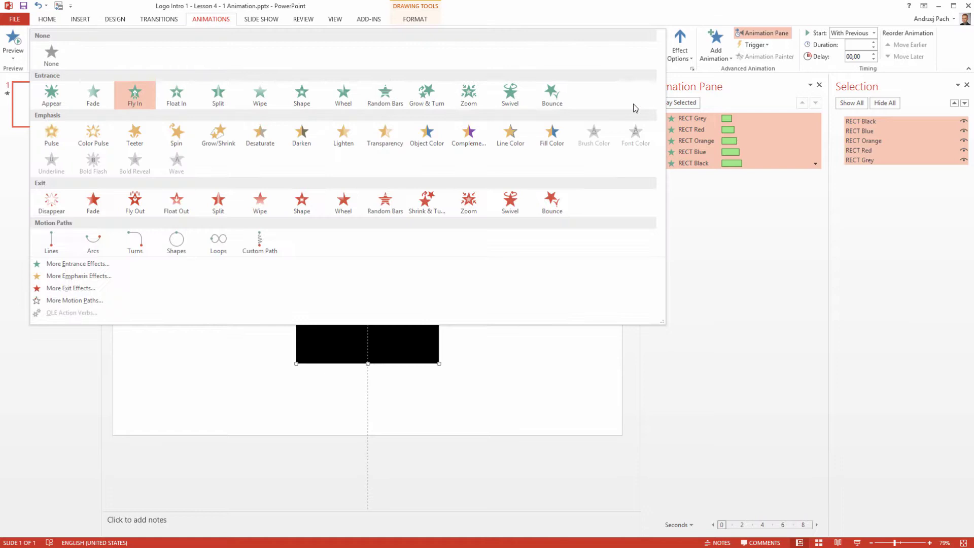
{"action": "left_click", "coordinate": [178, 134]}
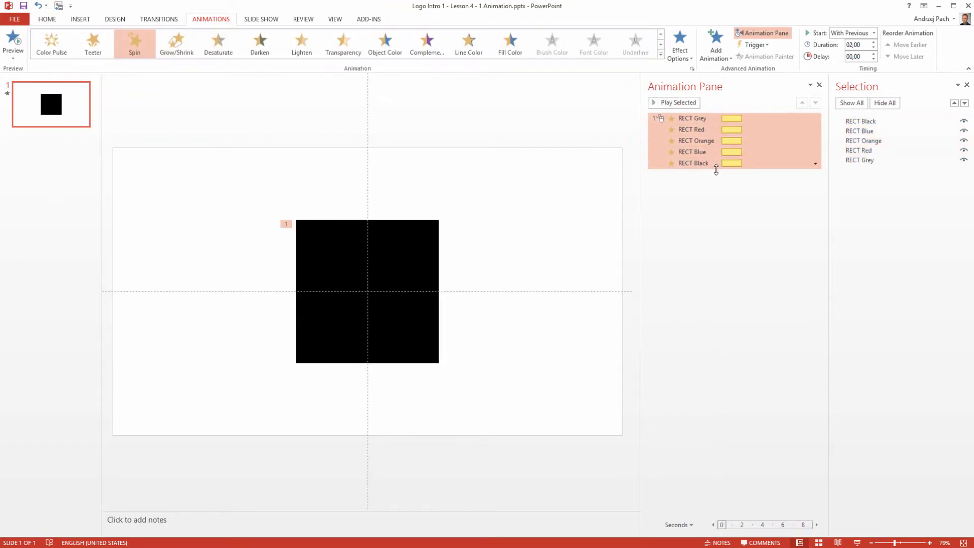
{"action": "key", "text": "ctrl+z"}
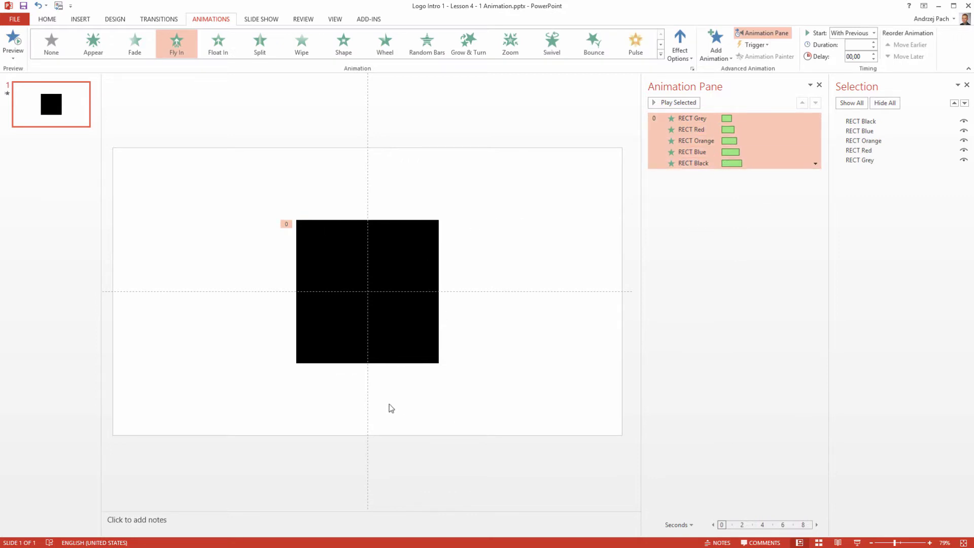
Add a Spin emphasis to all five rectangles, make RECT Grey's Spin start With Previous, and select all Spin rows
{"action": "left_click", "coordinate": [705, 61]}
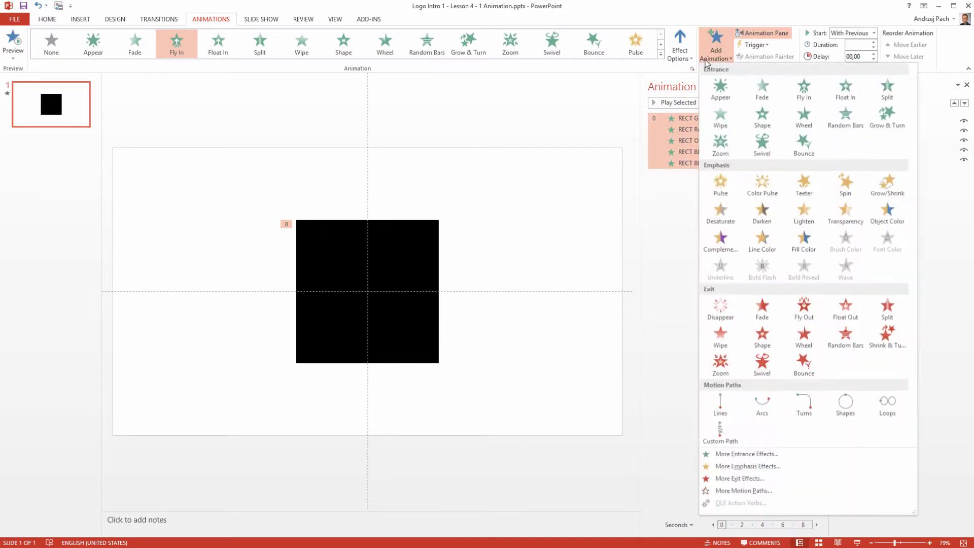
{"action": "left_click", "coordinate": [840, 183]}
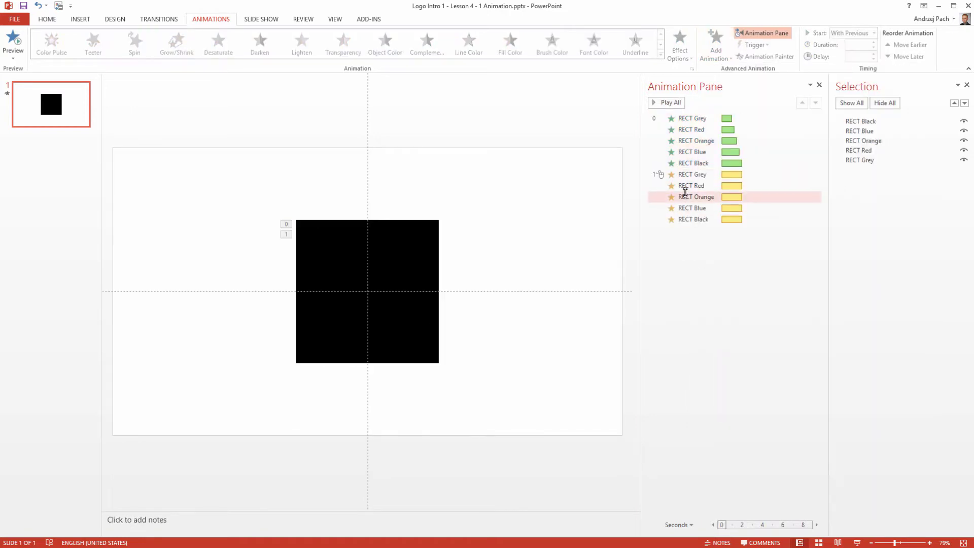
{"action": "right_click", "coordinate": [693, 174]}
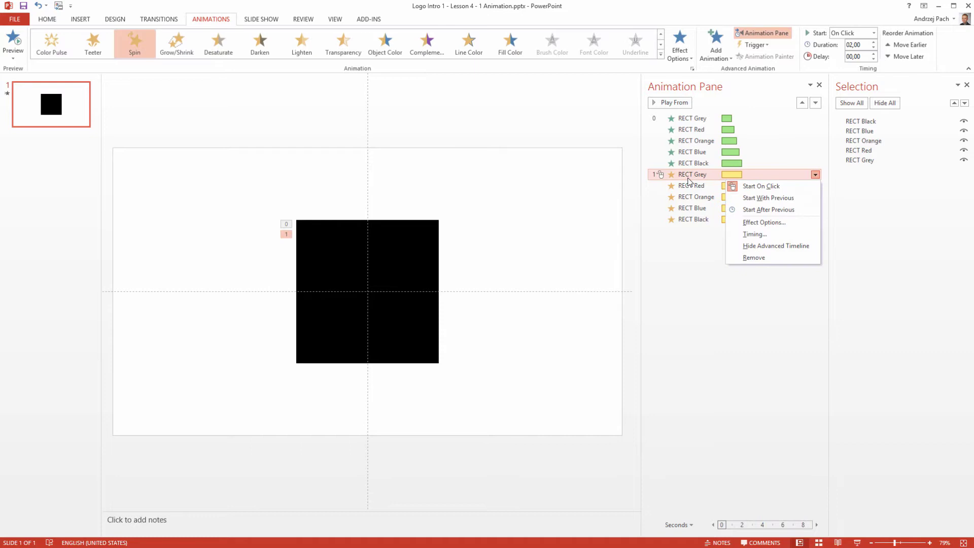
{"action": "left_click", "coordinate": [759, 198]}
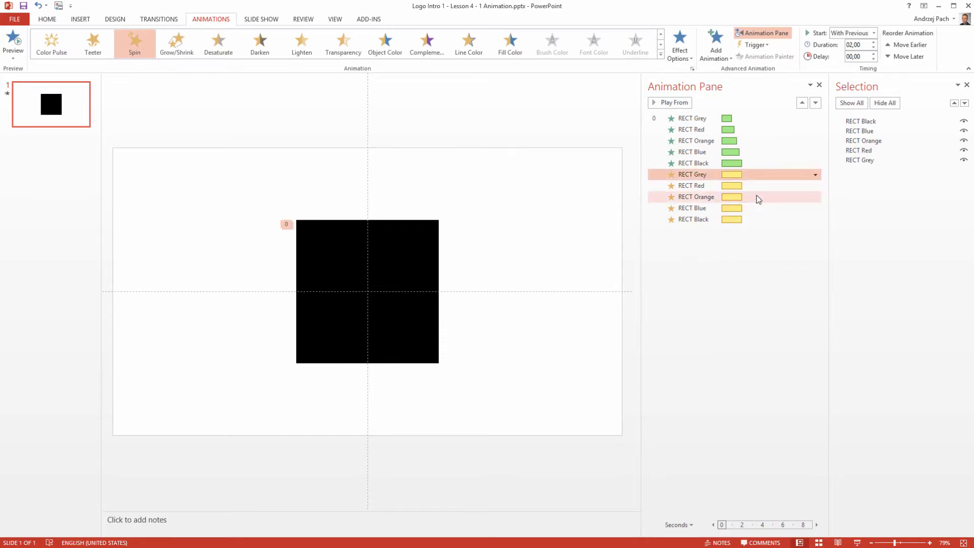
{"action": "left_click", "coordinate": [701, 219], "text": "shift"}
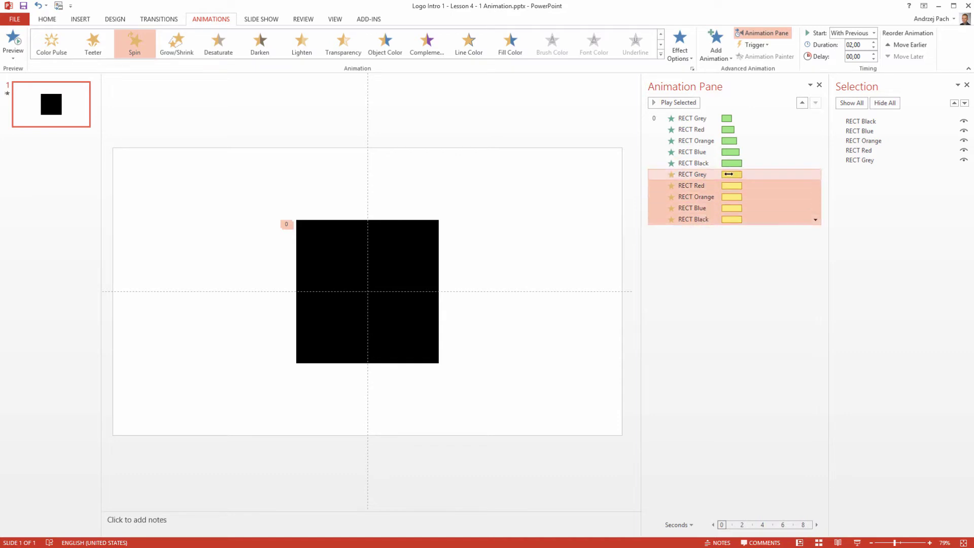
Set the five Spin effects to Quarter Spin (90° Clockwise) with a 2-second smooth start
{"action": "double_click", "coordinate": [730, 175]}
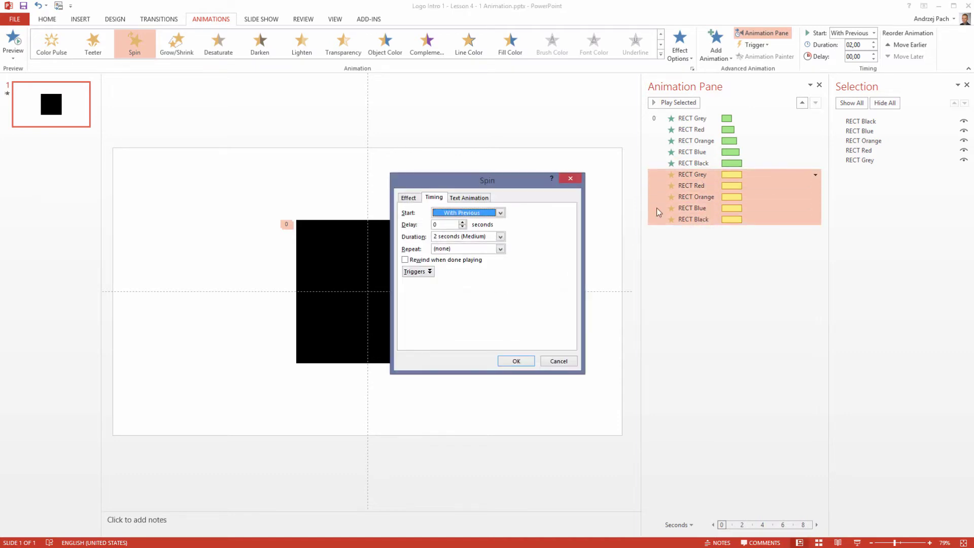
{"action": "left_click", "coordinate": [409, 198]}
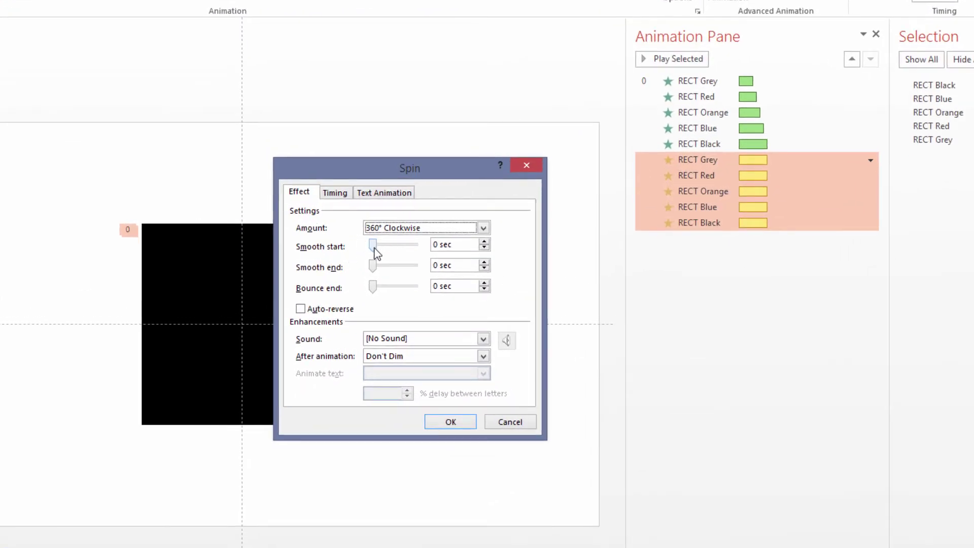
{"action": "left_click_drag", "start_coordinate": [374, 247], "coordinate": [422, 252]}
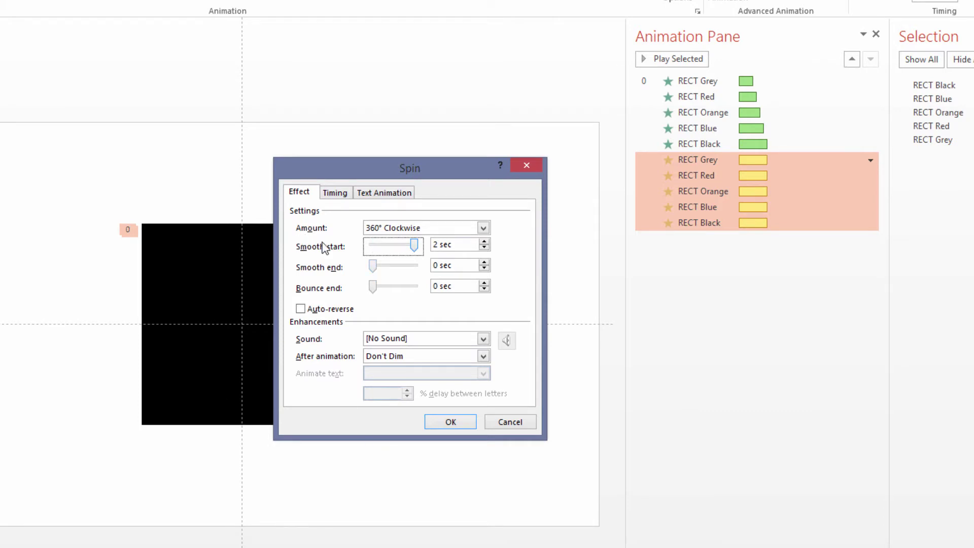
{"action": "left_click", "coordinate": [393, 232]}
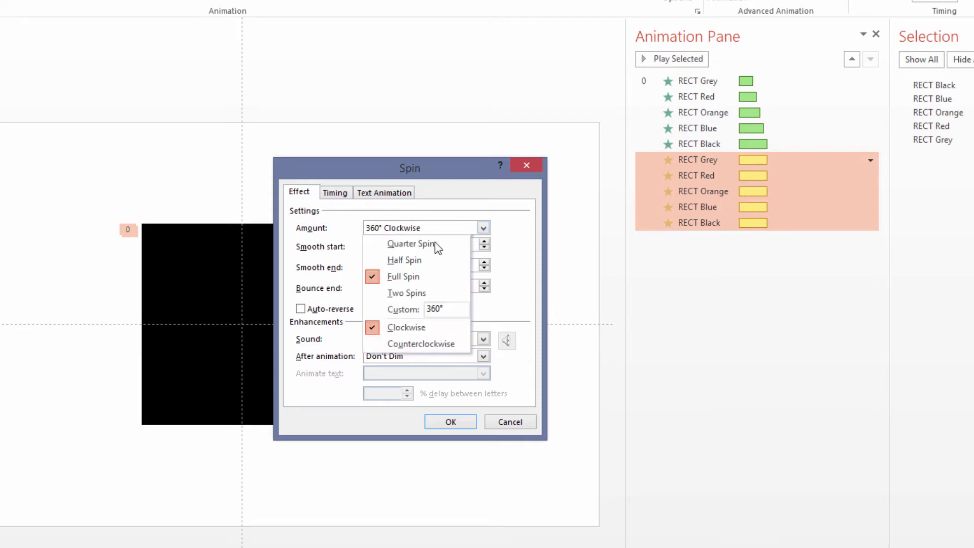
{"action": "left_click", "coordinate": [422, 246]}
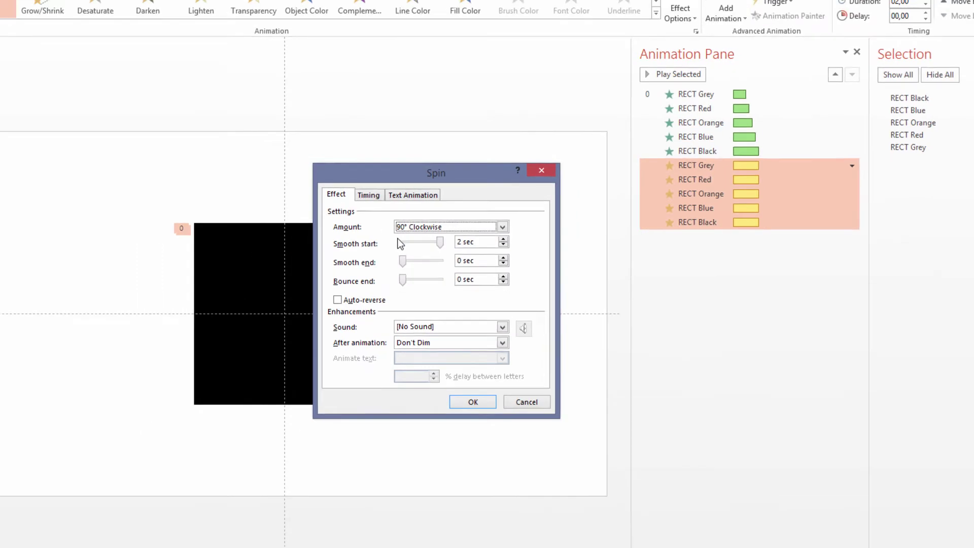
{"action": "left_click", "coordinate": [450, 421]}
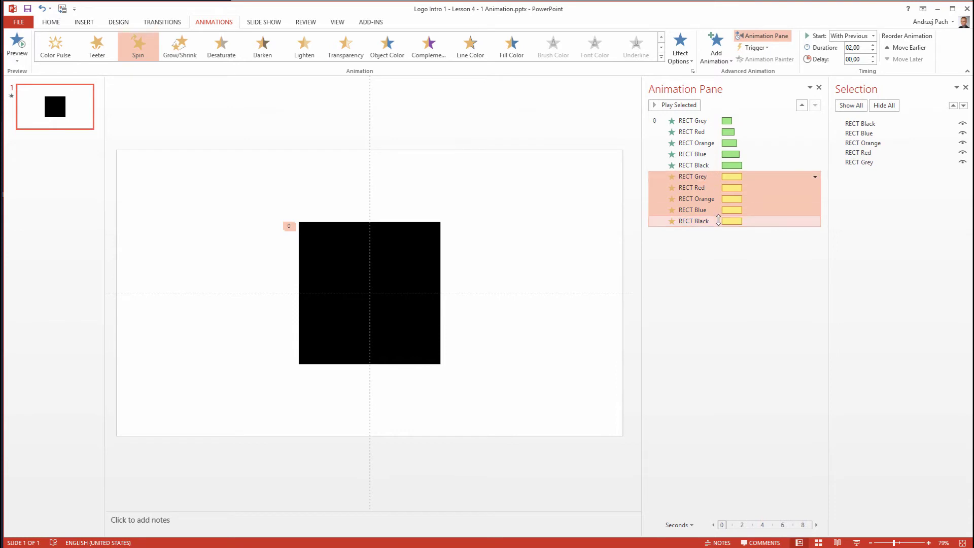
Shorten the Spin duration below 2 seconds
{"action": "left_click", "coordinate": [873, 50]}
{"action": "left_click", "coordinate": [873, 50]}
{"action": "left_click", "coordinate": [873, 50]}
{"action": "left_click", "coordinate": [710, 311]}
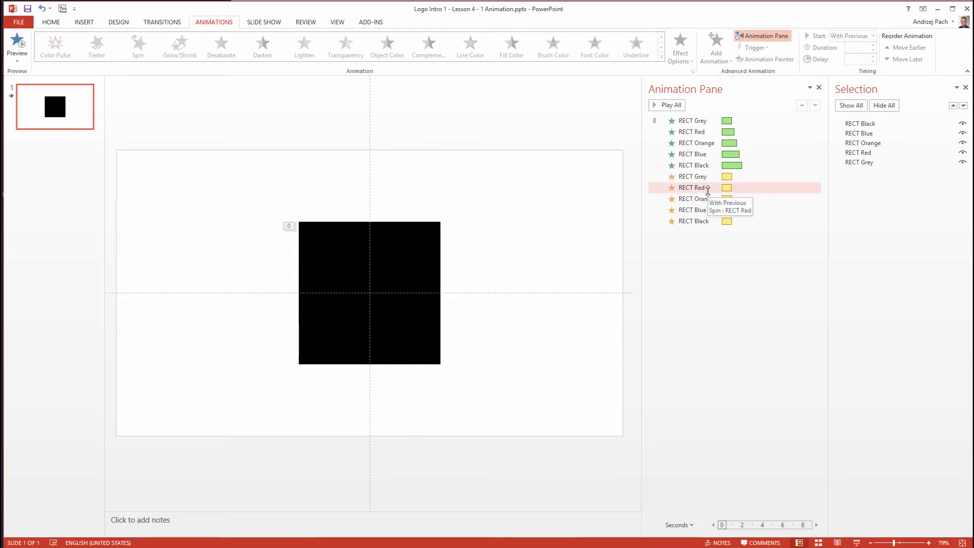
Preview the animation sequence starting from RECT Grey
{"action": "left_click", "coordinate": [693, 121]}
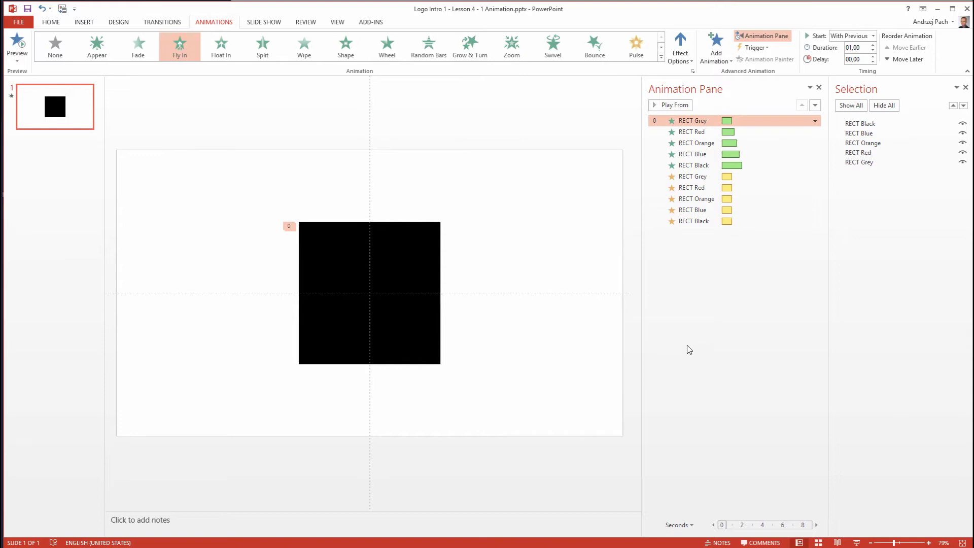
{"action": "left_click", "coordinate": [669, 105]}
{"action": "left_click", "coordinate": [333, 200]}
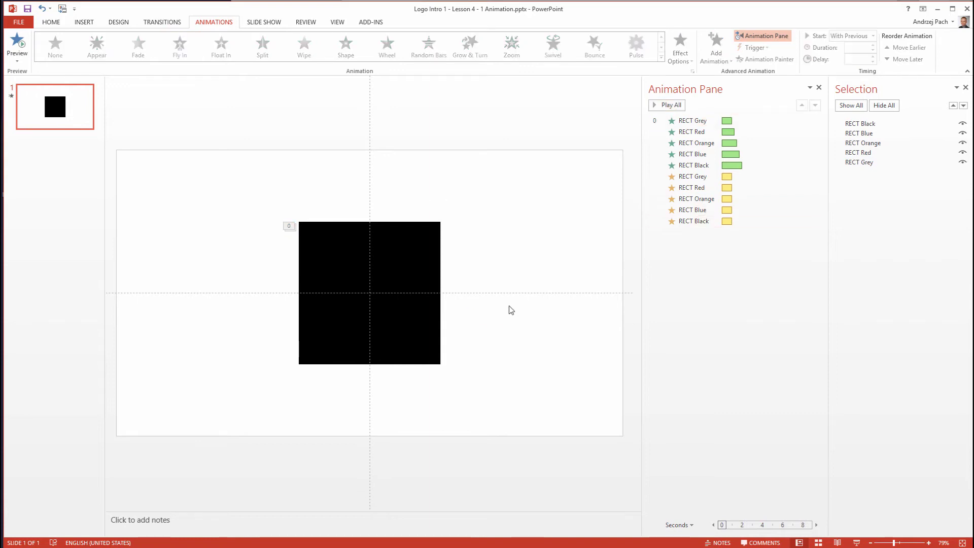
Delay the Red, Orange, Blue and Black spins by 0.25, 0.5, 0.75 and 1 second, then preview from RECT Grey
{"action": "left_click", "coordinate": [683, 188]}
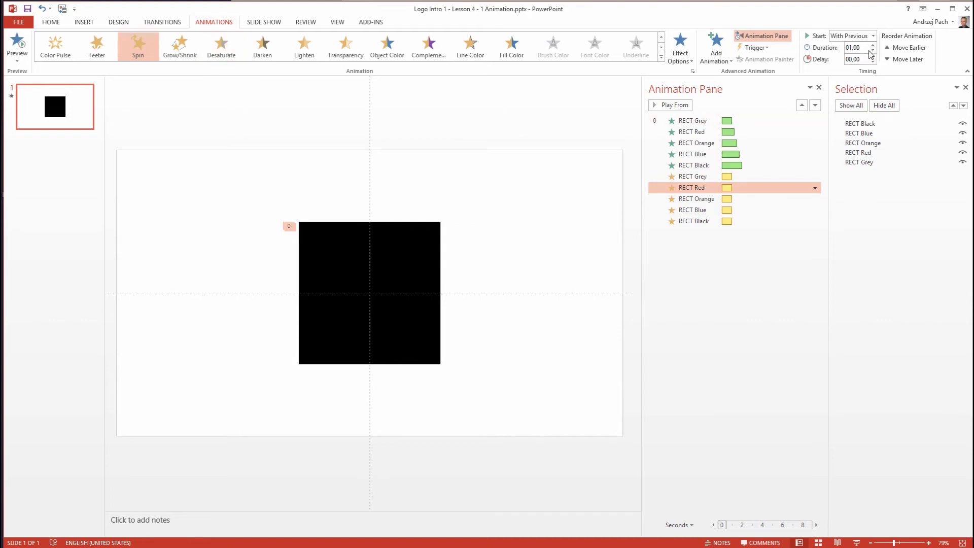
{"action": "left_click_drag", "start_coordinate": [714, 189], "coordinate": [768, 192]}
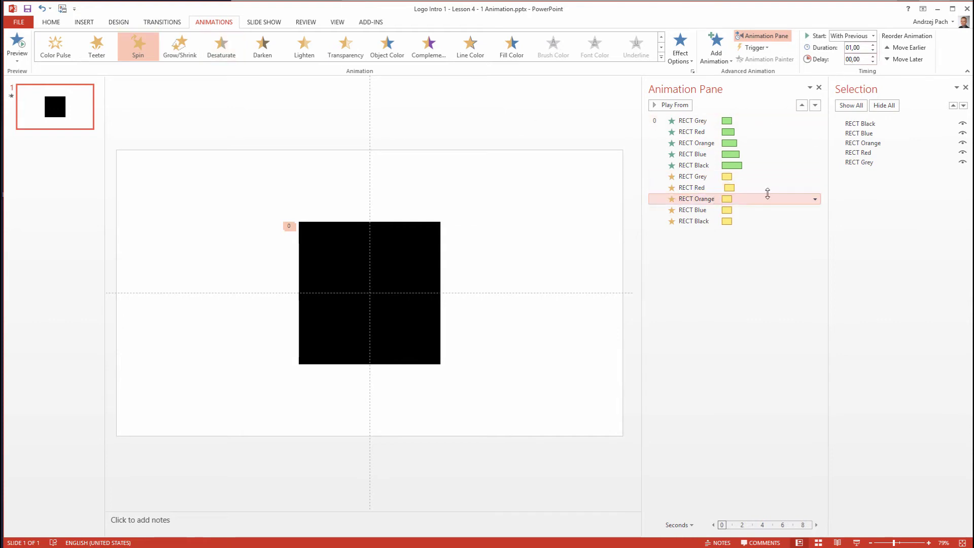
{"action": "double_click", "coordinate": [873, 56]}
{"action": "left_click", "coordinate": [705, 216]}
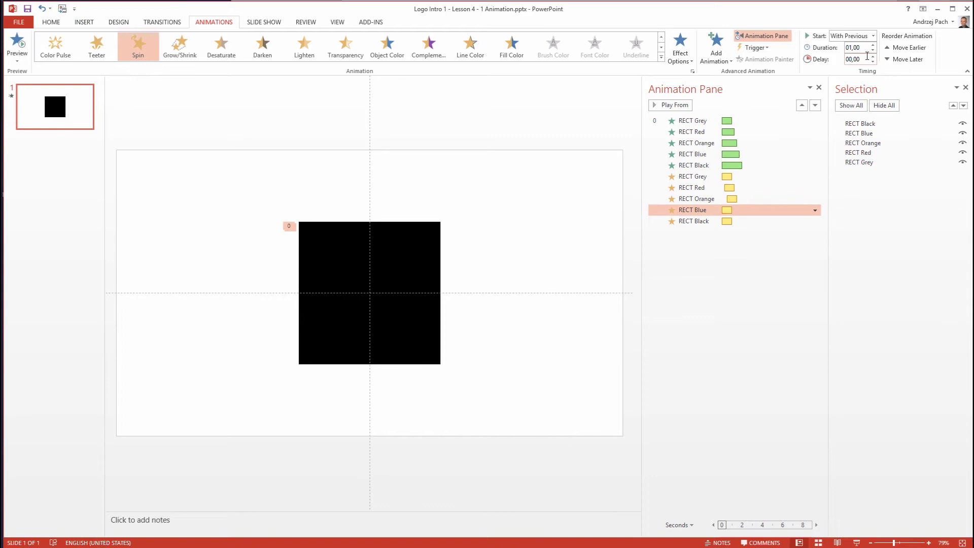
{"action": "left_click", "coordinate": [873, 56]}
{"action": "left_click", "coordinate": [705, 222]}
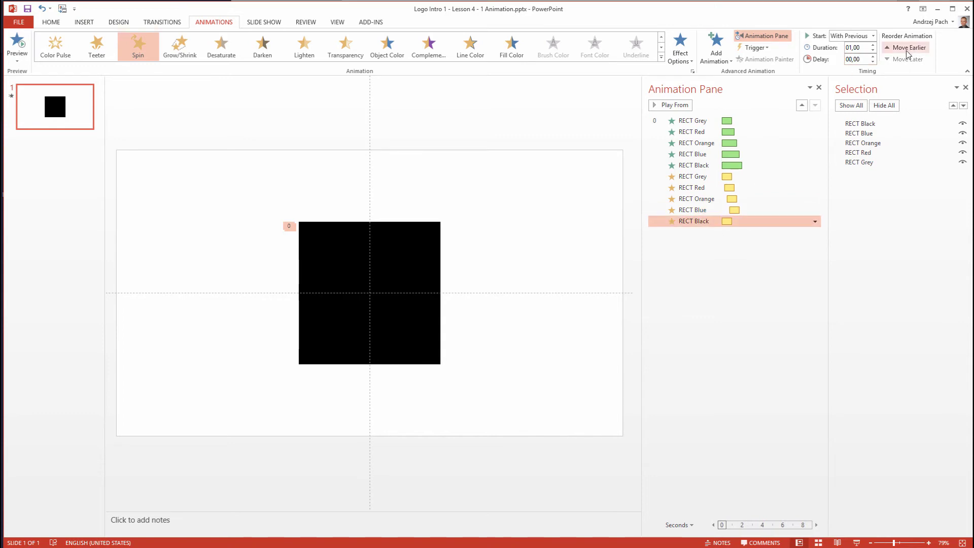
{"action": "double_click", "coordinate": [872, 57]}
{"action": "double_click", "coordinate": [873, 57]}
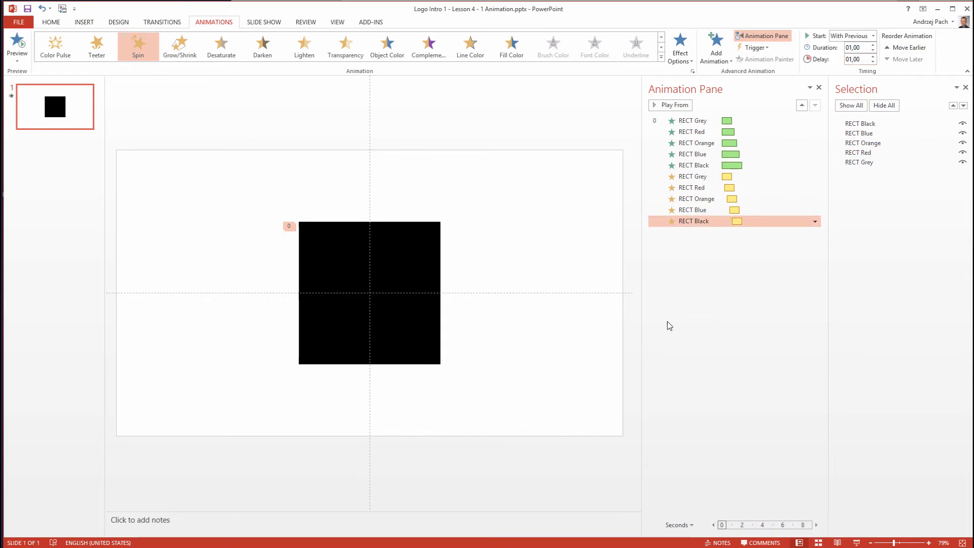
{"action": "left_click", "coordinate": [699, 123]}
{"action": "left_click", "coordinate": [673, 105]}
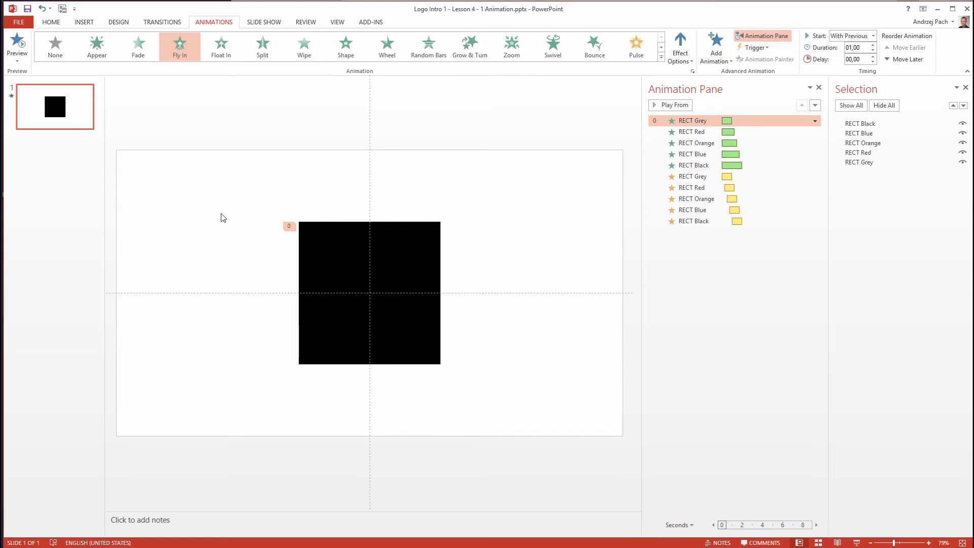
{"action": "left_click", "coordinate": [242, 237]}
{"action": "key", "text": "ctrl+a"}
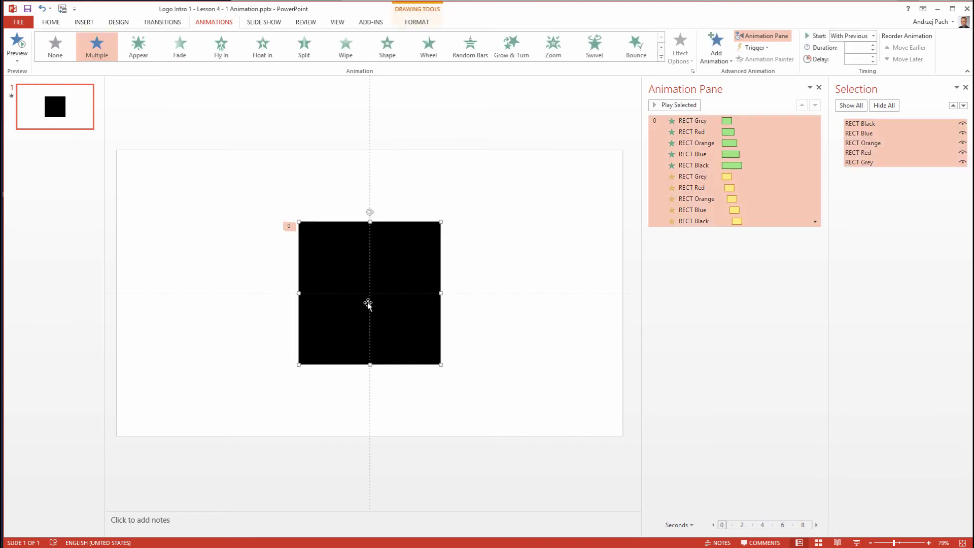
{"action": "left_click", "coordinate": [722, 61]}
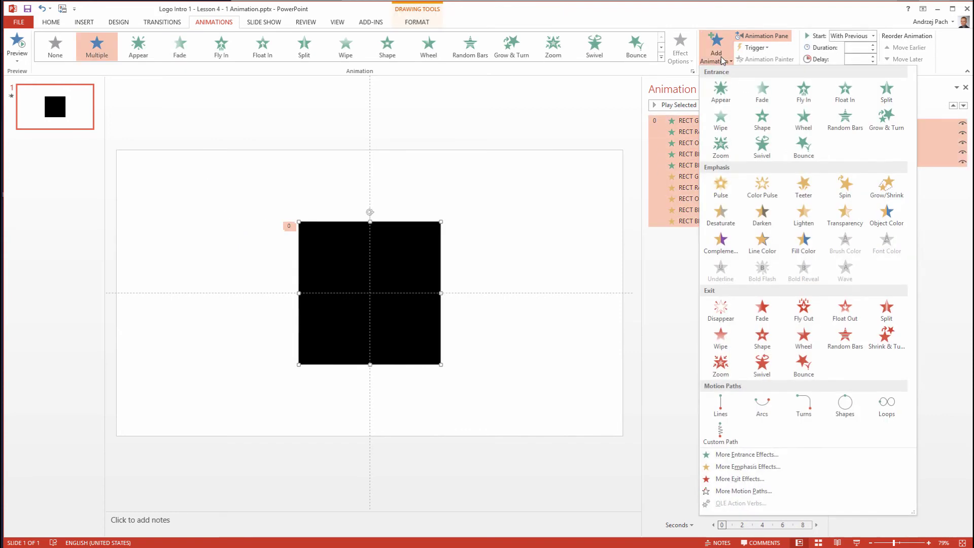
{"action": "left_click", "coordinate": [533, 313]}
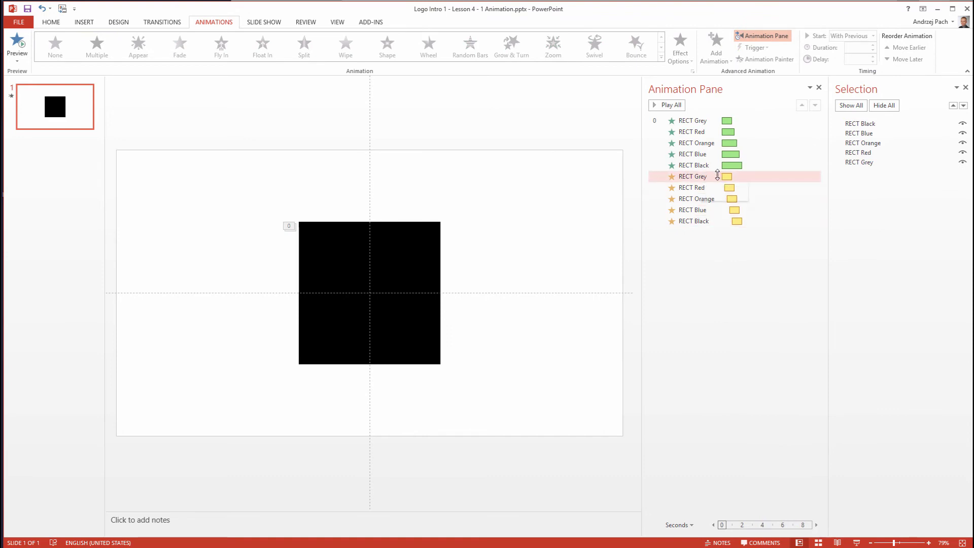
{"action": "double_click", "coordinate": [700, 177]}
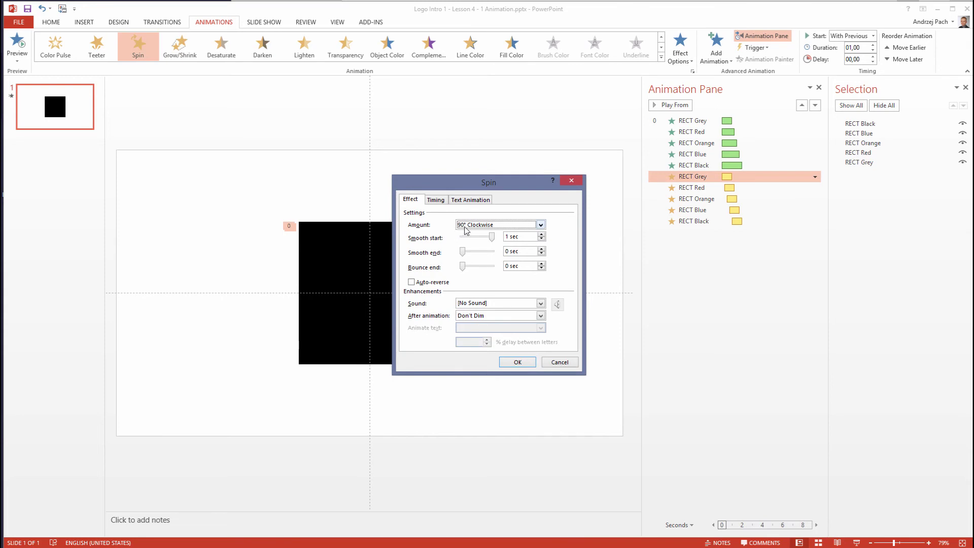
{"action": "left_click", "coordinate": [525, 364]}
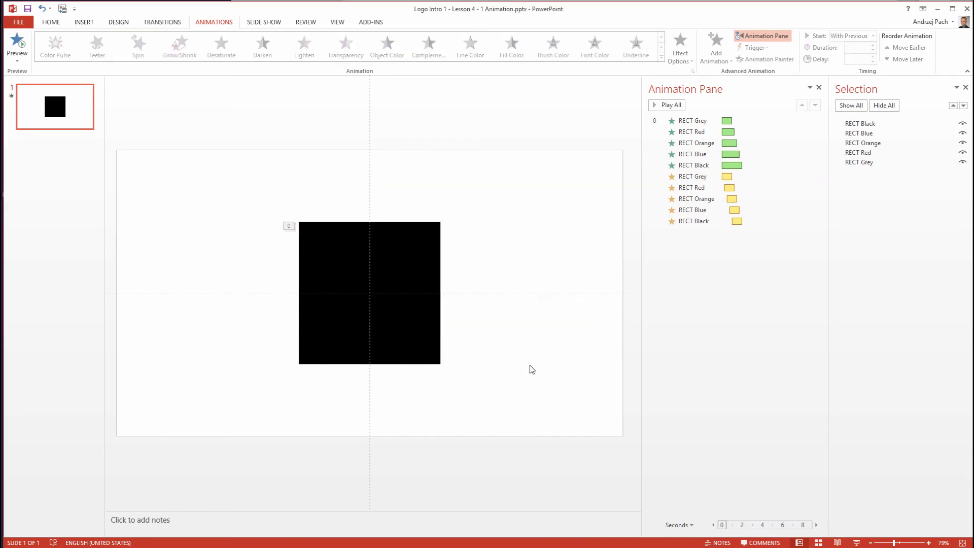